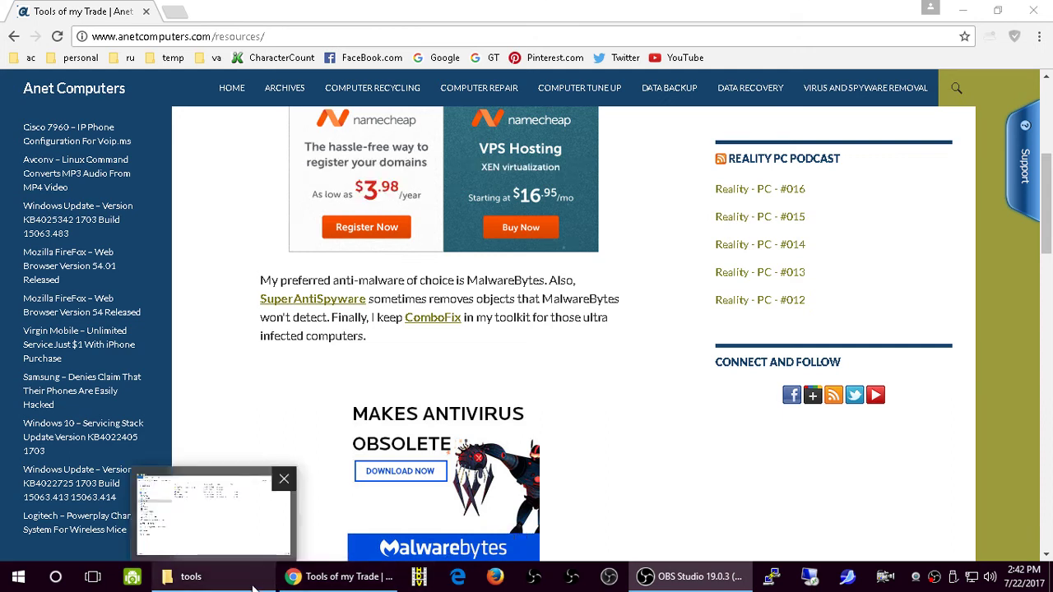
Switch from Chrome to the 'tools' folder window holding Rufus and the SeaToolsDOS ISO
{"action": "left_click", "coordinate": [254, 588]}
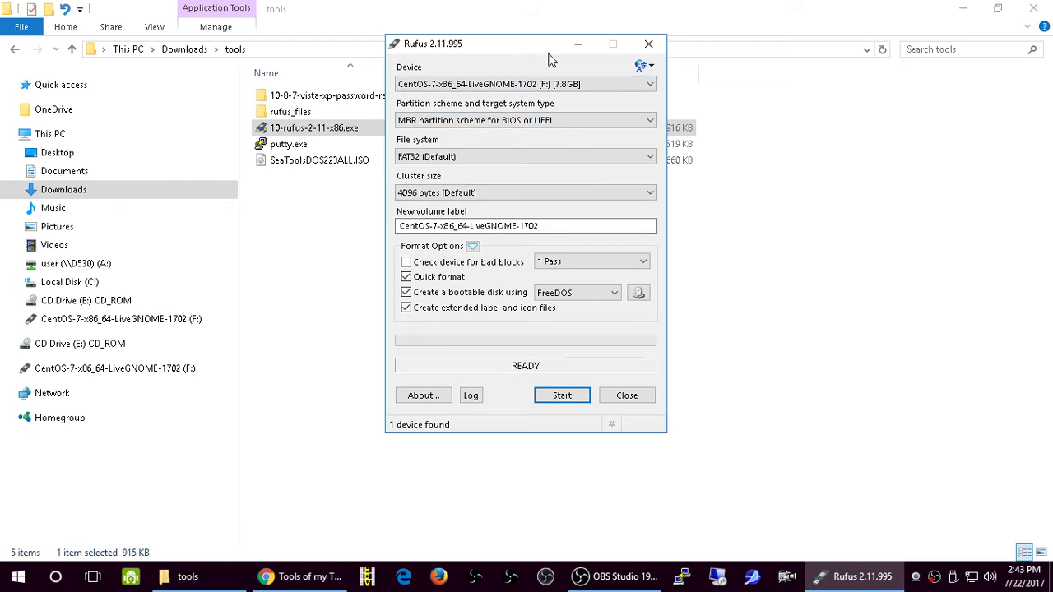
Keep the CentOS (F:) 7.8GB flash drive selected in the Device list
{"action": "left_click", "coordinate": [650, 85]}
{"action": "left_click", "coordinate": [613, 97]}
Load SeaToolsDOS223ALL.ISO as the disk image and dismiss the Unsupported image notice
{"action": "left_click", "coordinate": [639, 294]}
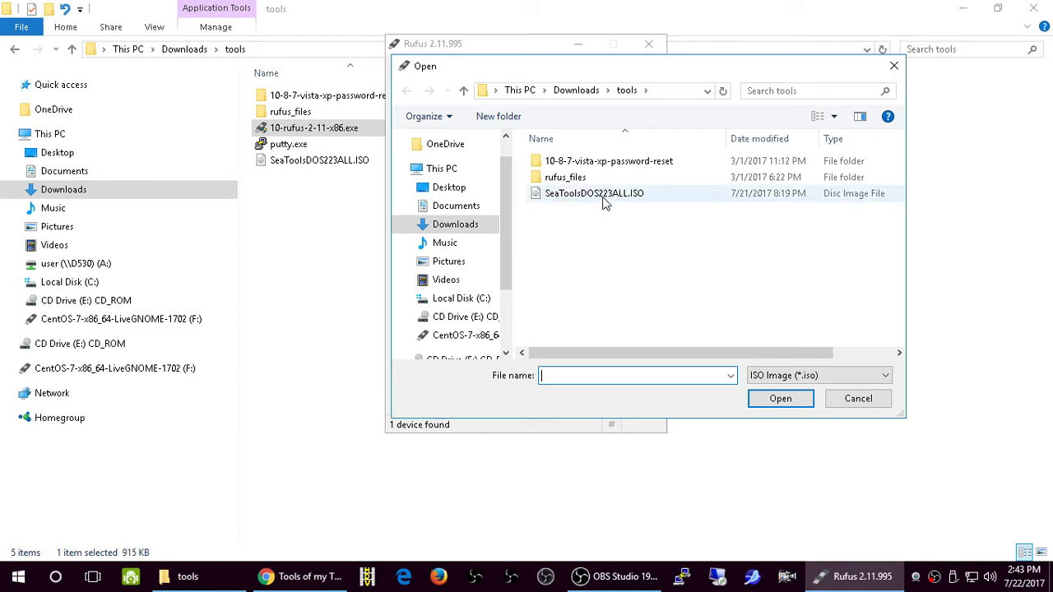
{"action": "left_click", "coordinate": [603, 202]}
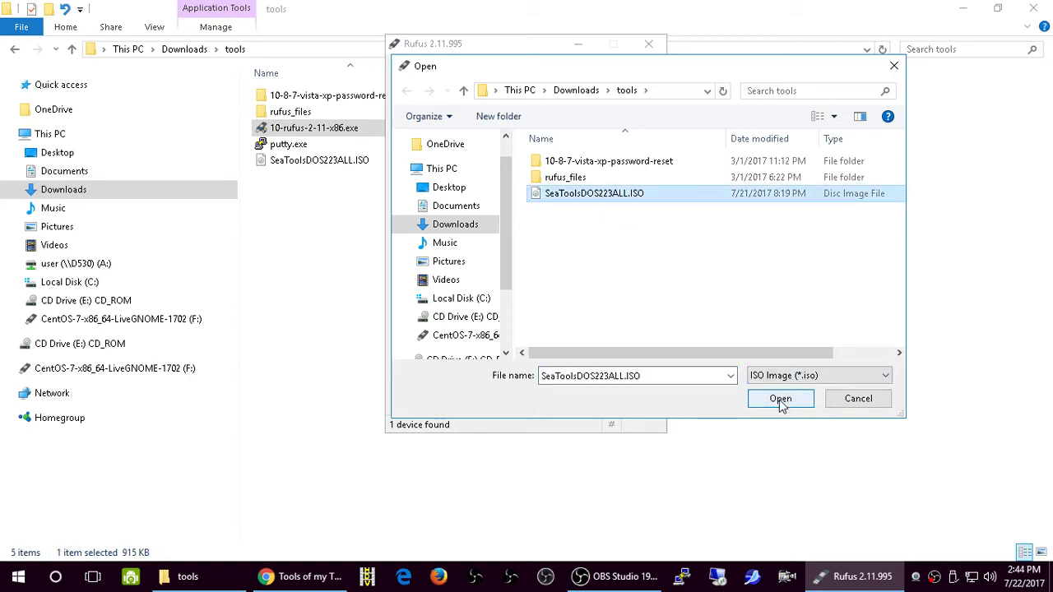
{"action": "left_click", "coordinate": [887, 376]}
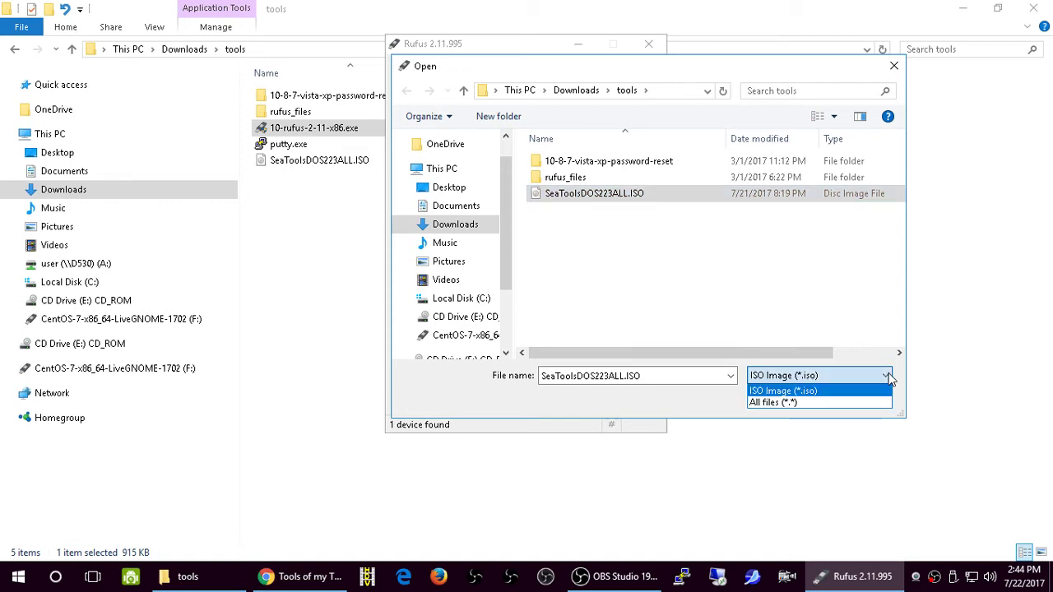
{"action": "left_click", "coordinate": [886, 376]}
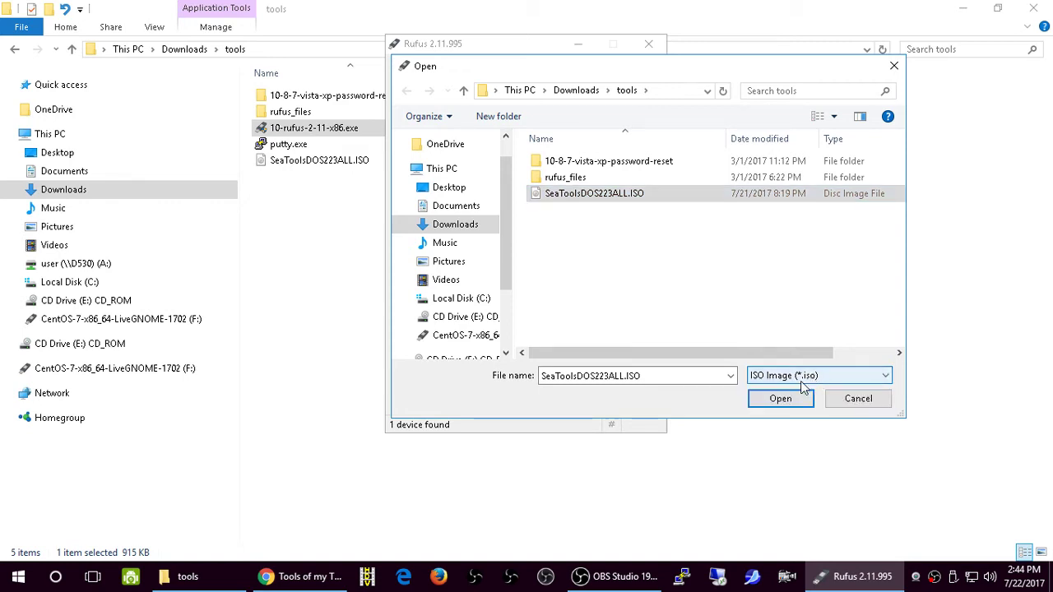
{"action": "left_click", "coordinate": [886, 378]}
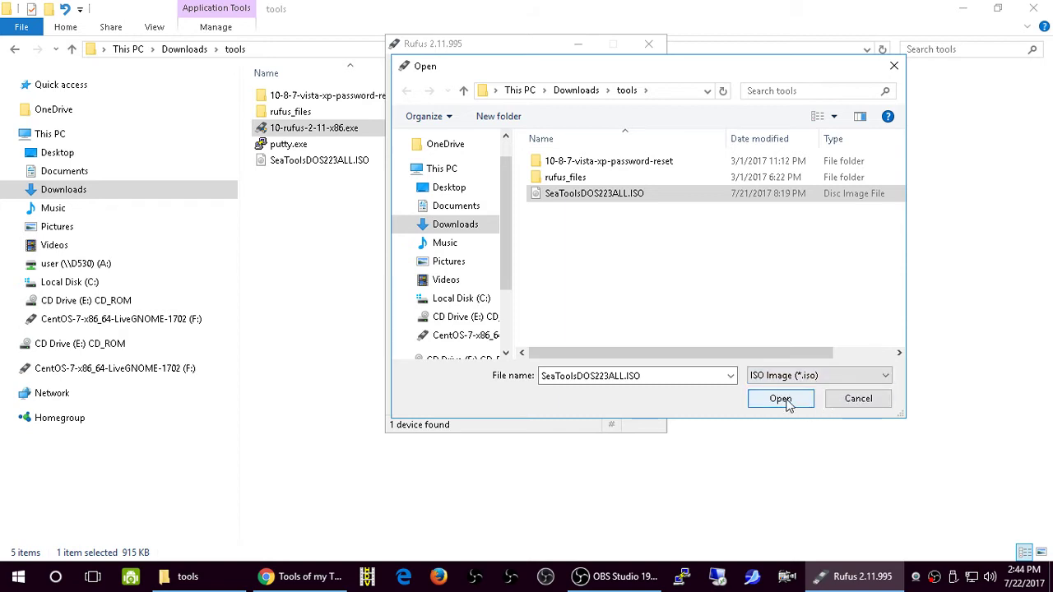
{"action": "left_click", "coordinate": [782, 406]}
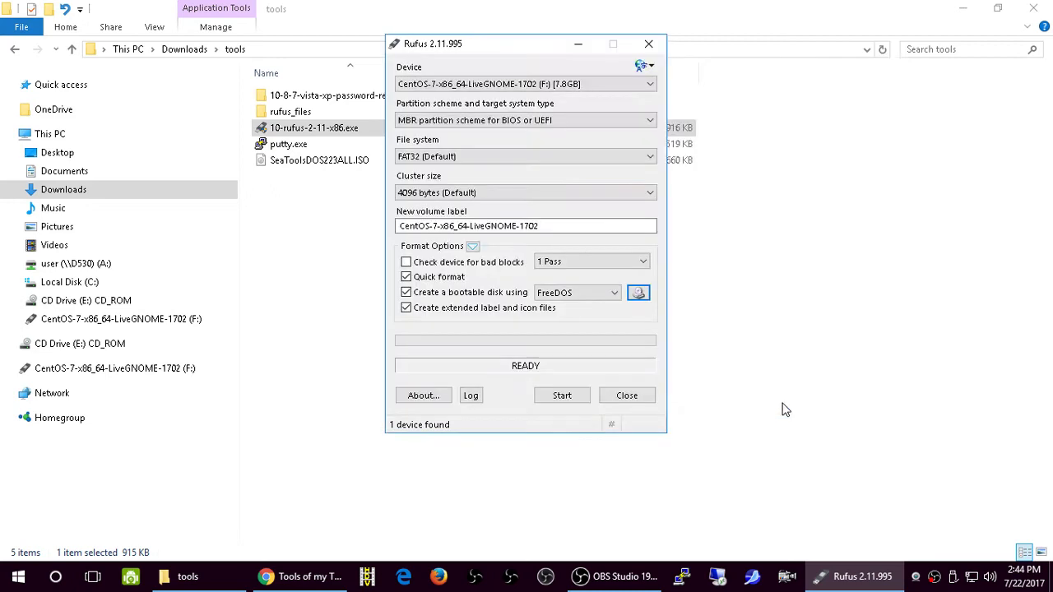
{"action": "left_click", "coordinate": [657, 340]}
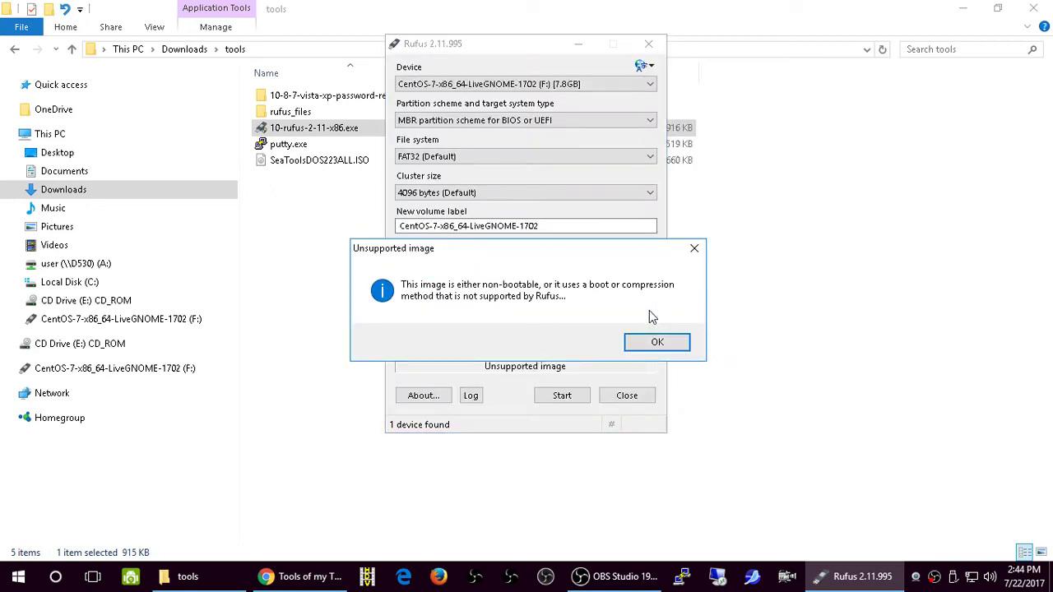
{"action": "left_click", "coordinate": [655, 342]}
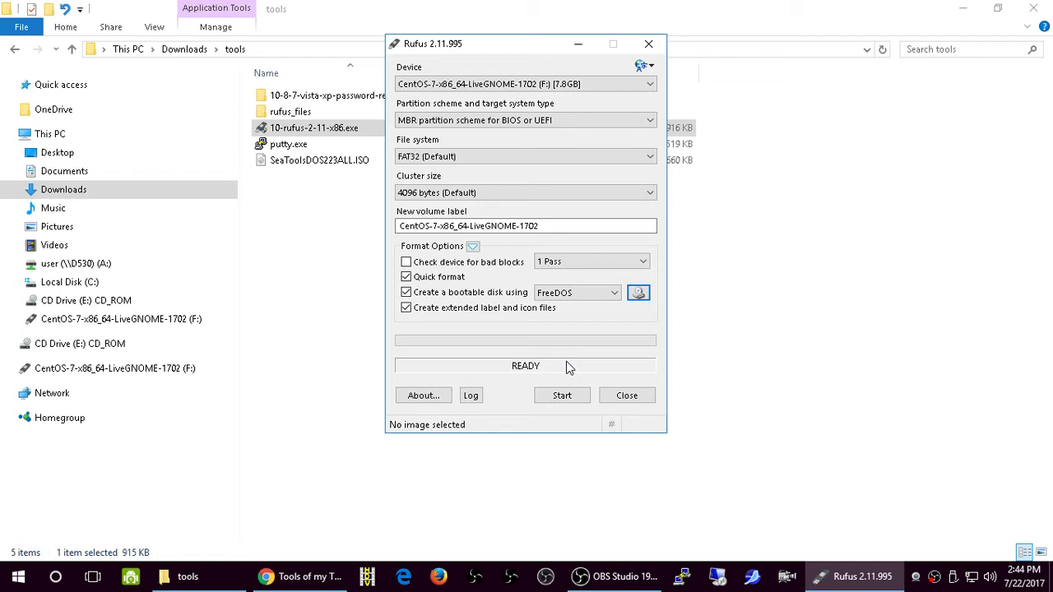
Run the FreeDOS bootable format on the CentOS drive, accepting the data warning, then close Rufus
{"action": "left_click", "coordinate": [556, 395]}
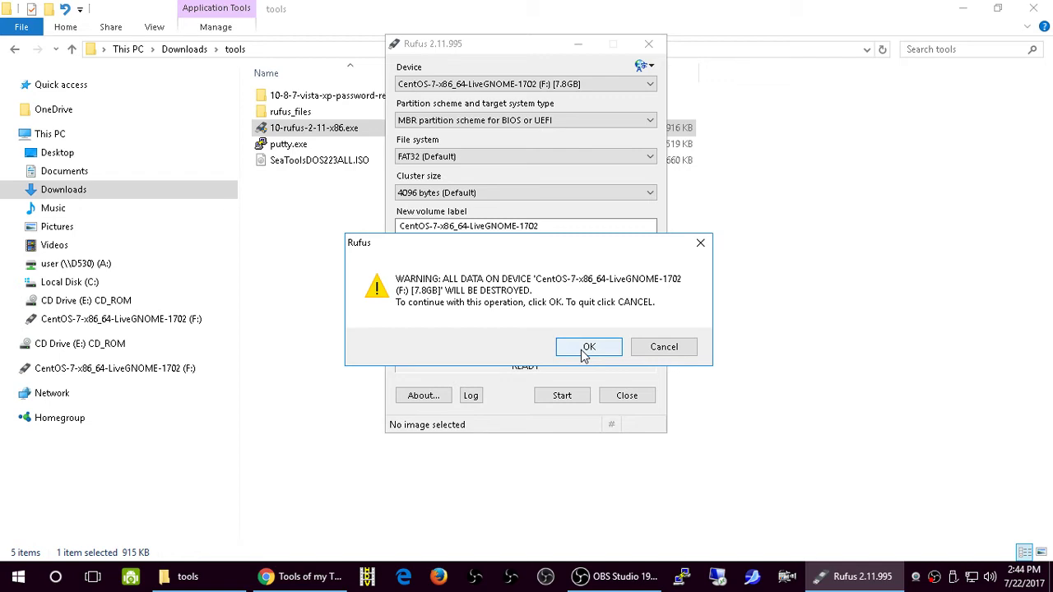
{"action": "left_click", "coordinate": [583, 352]}
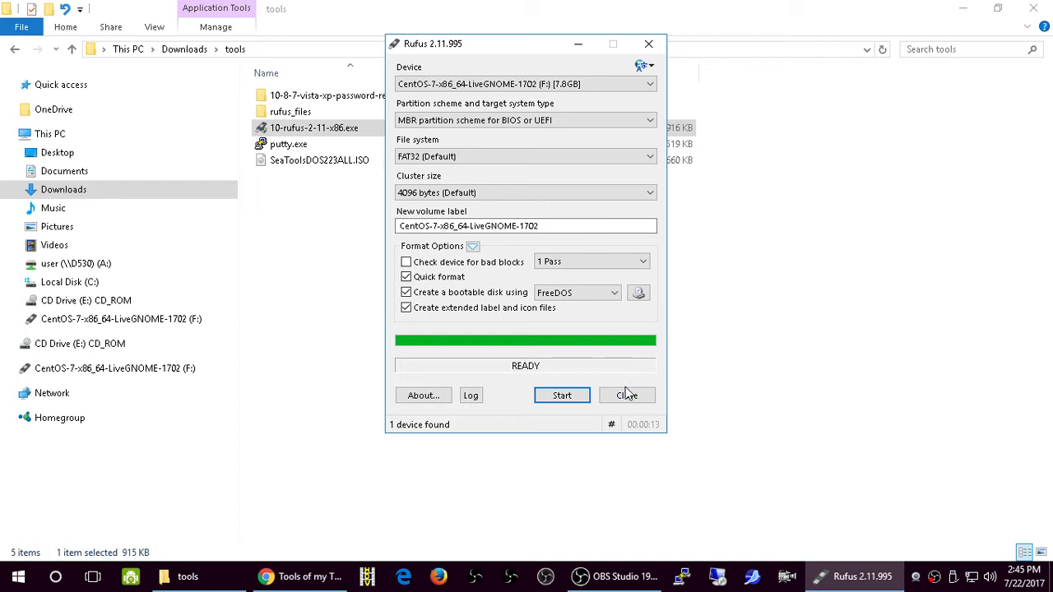
{"action": "left_click", "coordinate": [625, 395]}
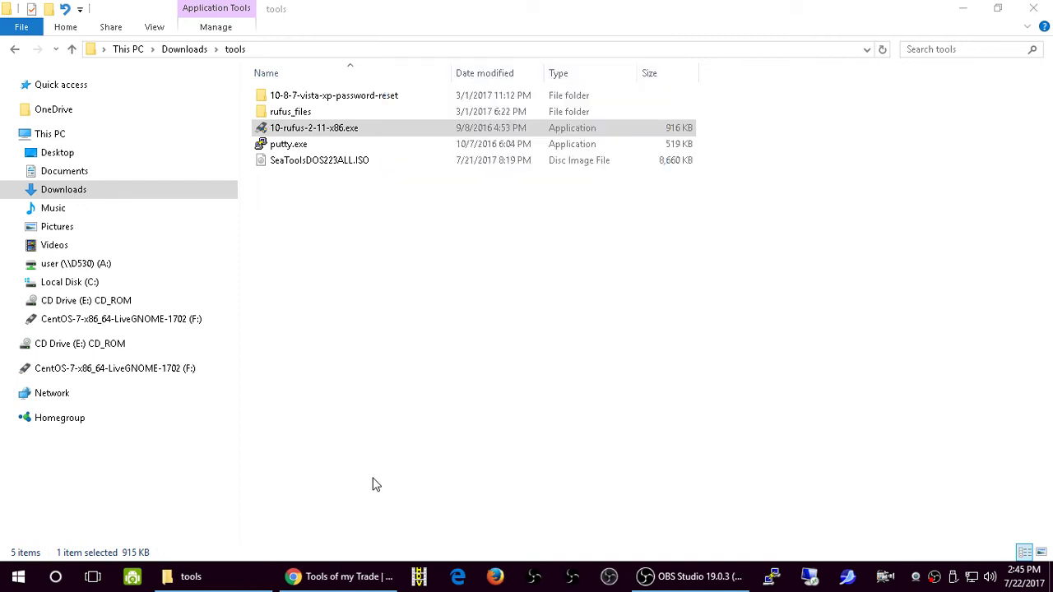
Bring the tools folder window forward and refresh its file list
{"action": "left_click", "coordinate": [191, 575]}
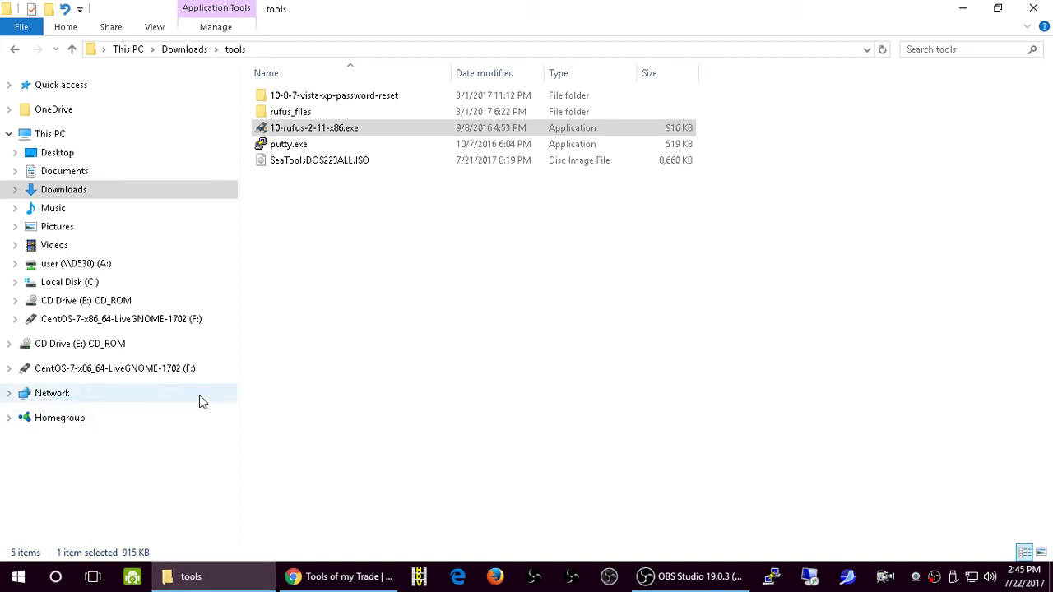
{"action": "left_click", "coordinate": [465, 321]}
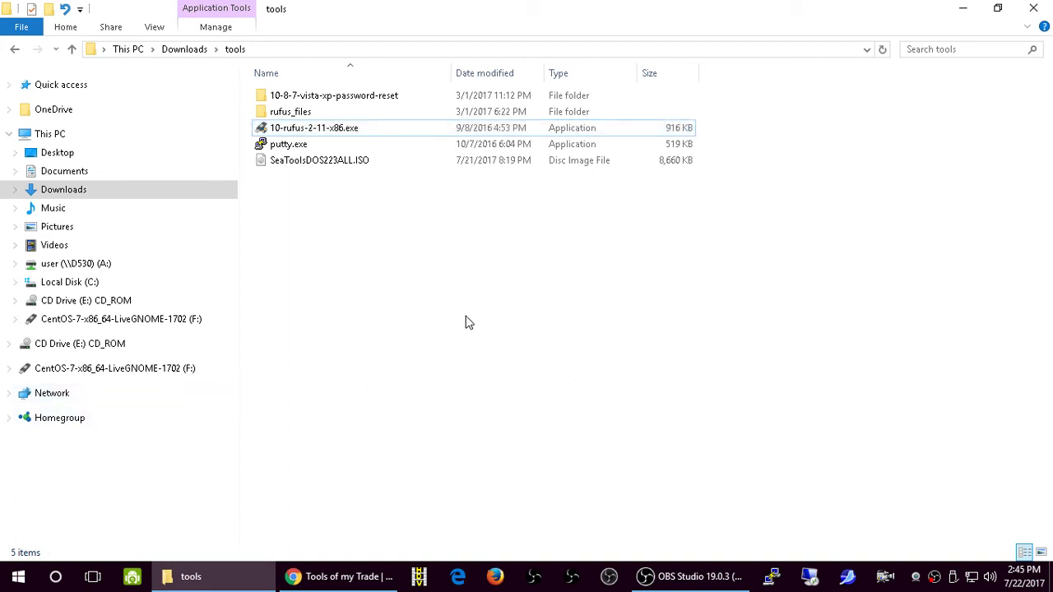
{"action": "right_click", "coordinate": [467, 319]}
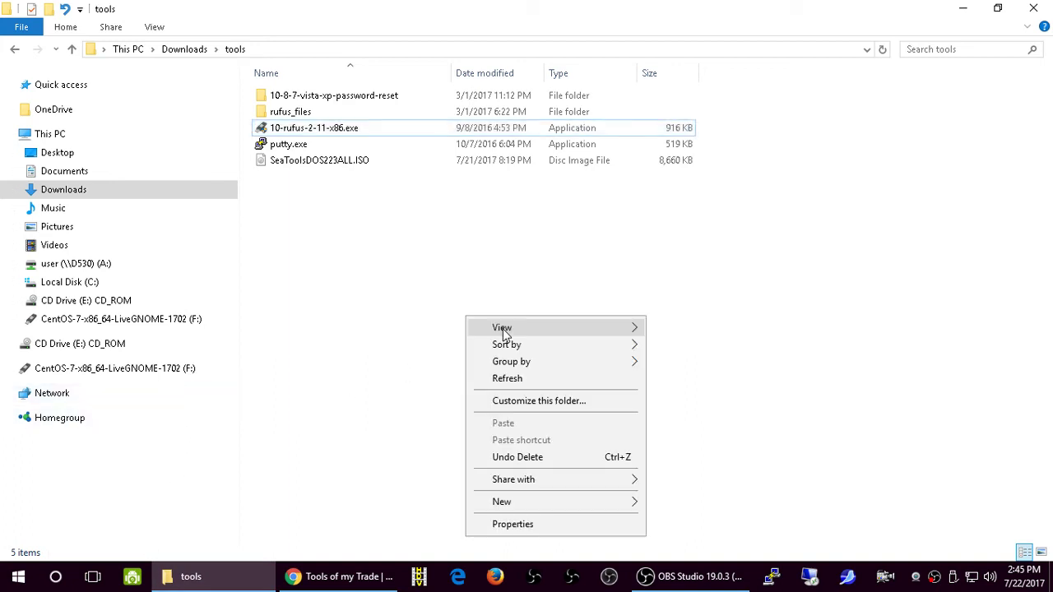
{"action": "left_click", "coordinate": [501, 380]}
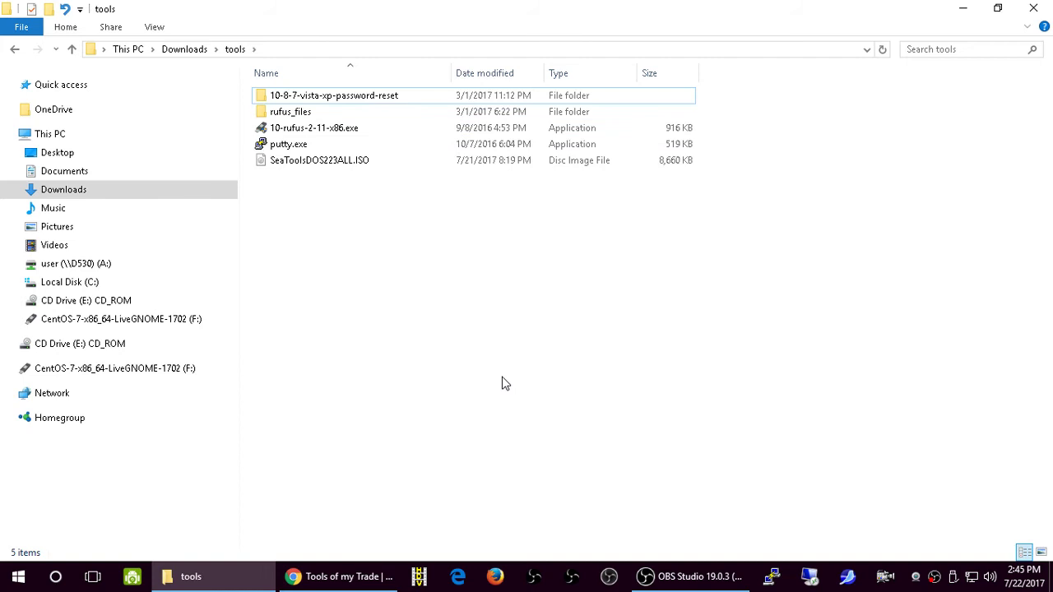
Browse CD Drive (E:), then the CentOS F: drive and its LOCALE folder
{"action": "left_click", "coordinate": [105, 345]}
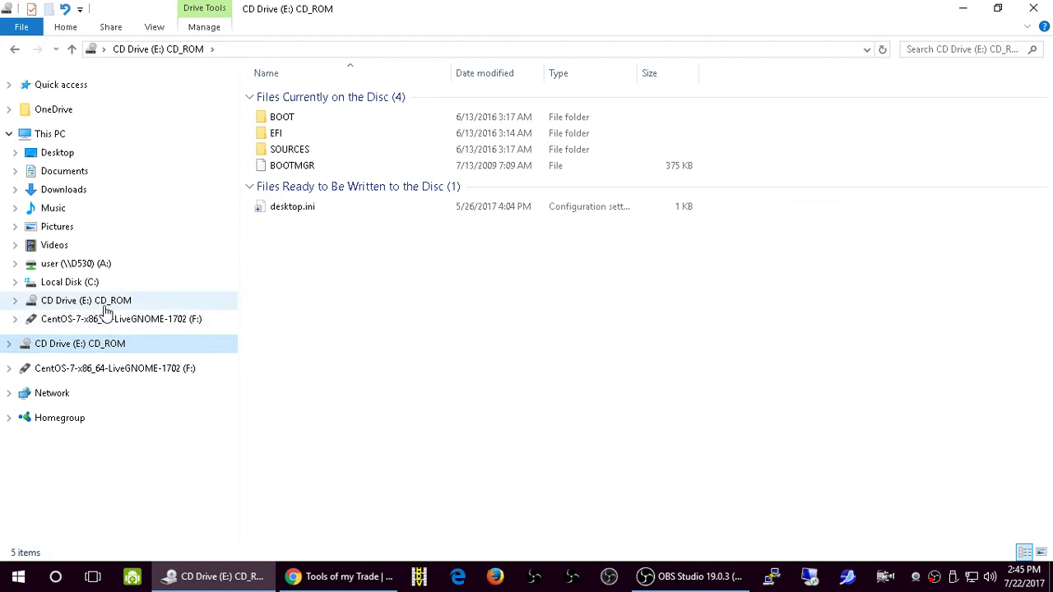
{"action": "left_click", "coordinate": [96, 374]}
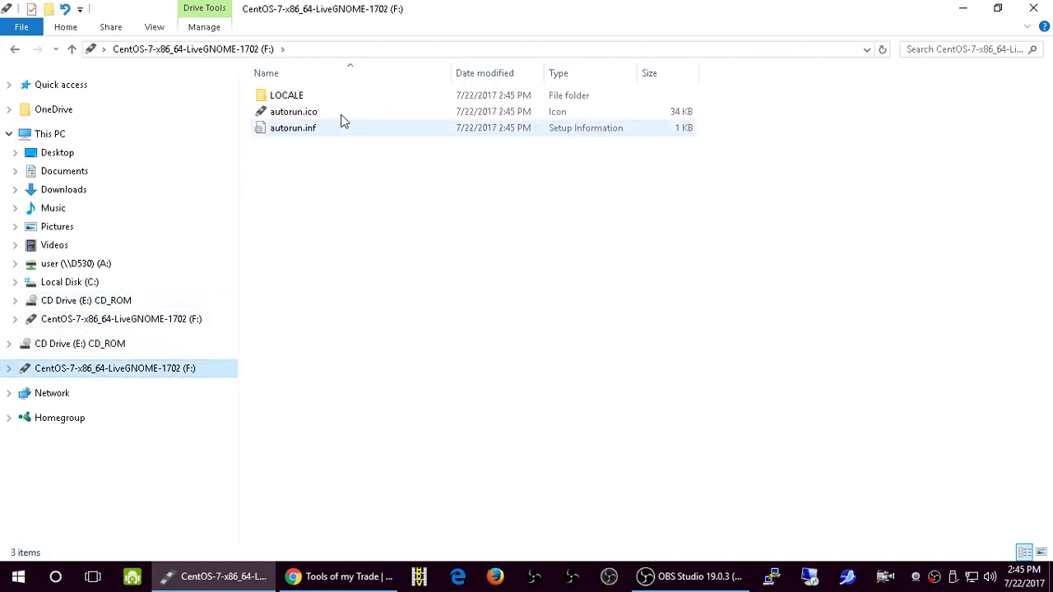
{"action": "double_click", "coordinate": [292, 97]}
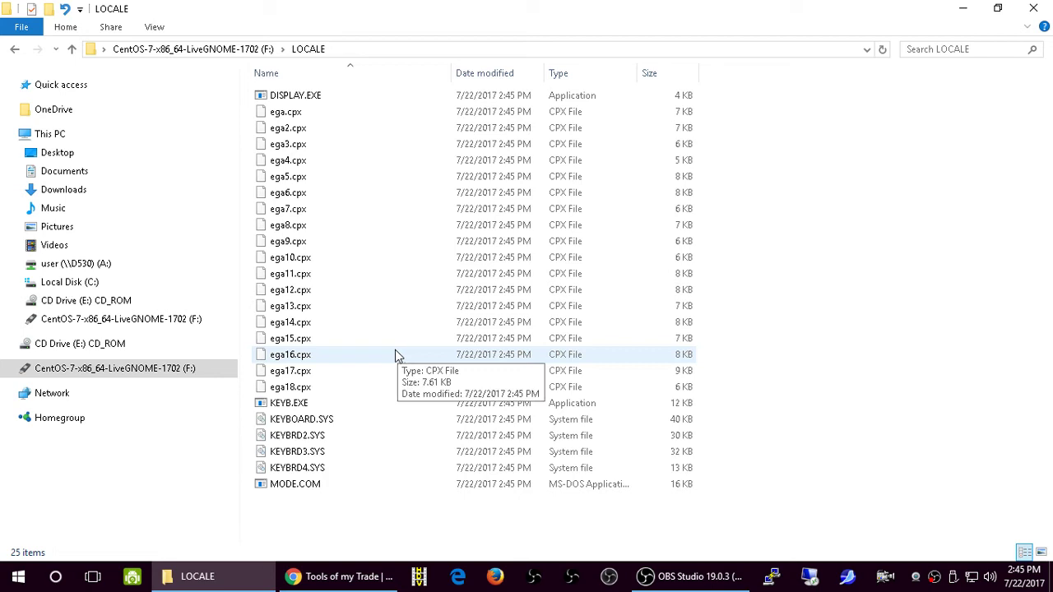
{"action": "left_click", "coordinate": [15, 49]}
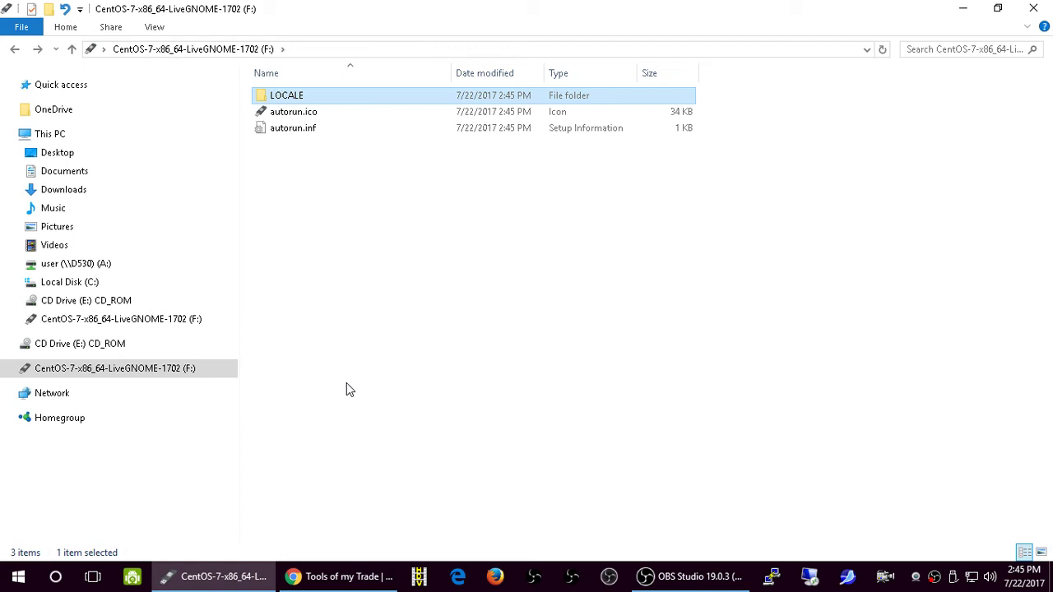
{"action": "left_click", "coordinate": [130, 321]}
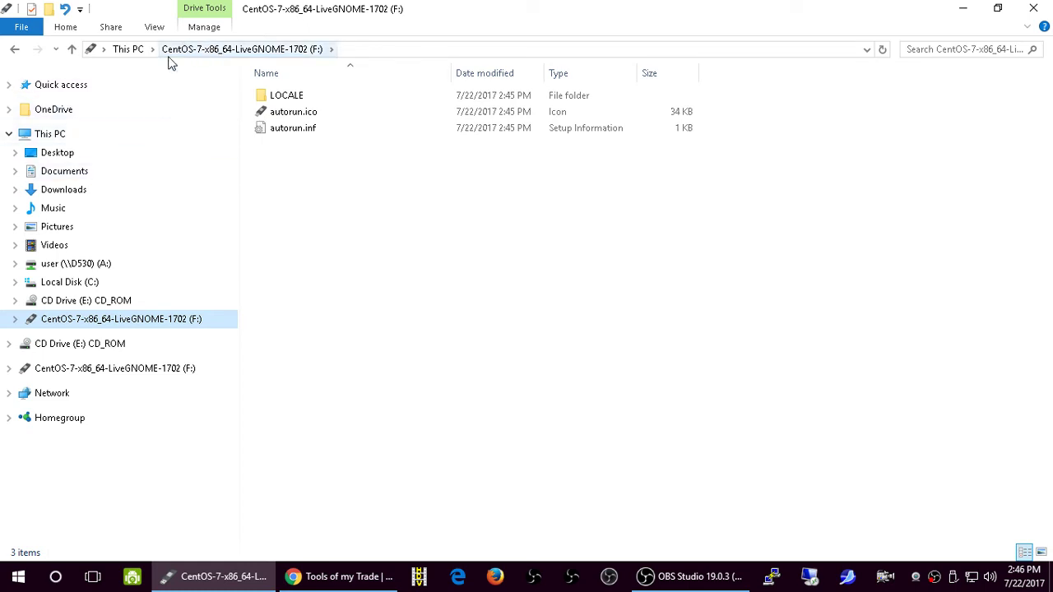
Launch 10-rufus-2-11-x86.exe from the Downloads tools folder
{"action": "left_click", "coordinate": [78, 190]}
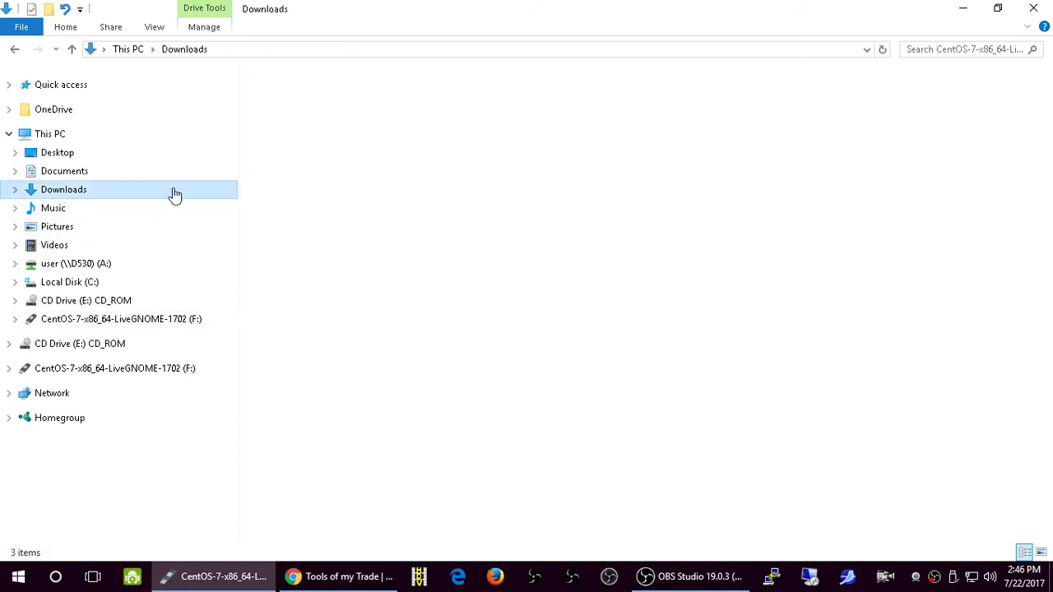
{"action": "double_click", "coordinate": [311, 161]}
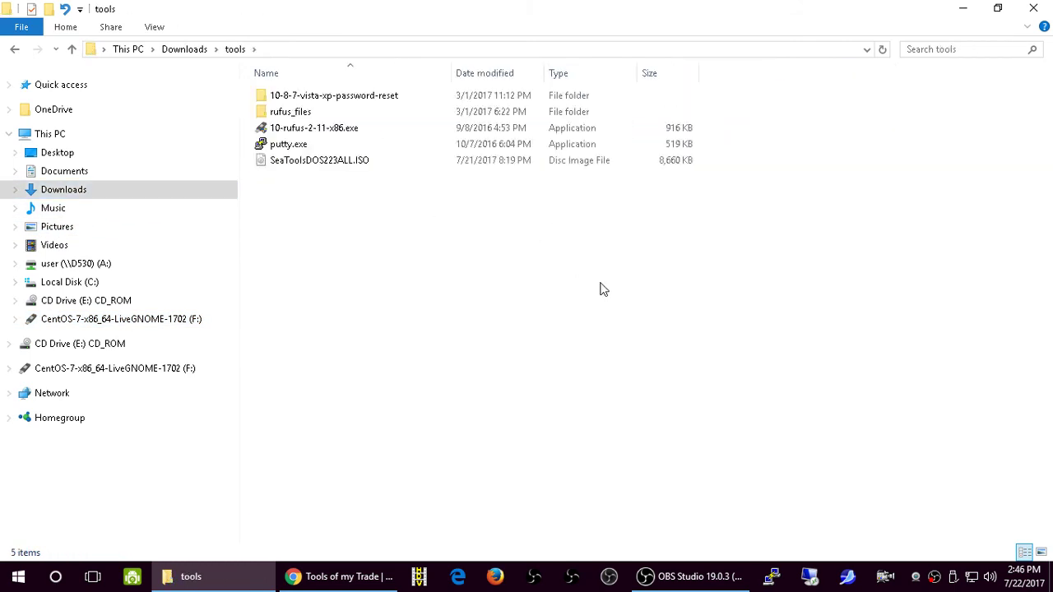
{"action": "double_click", "coordinate": [301, 129]}
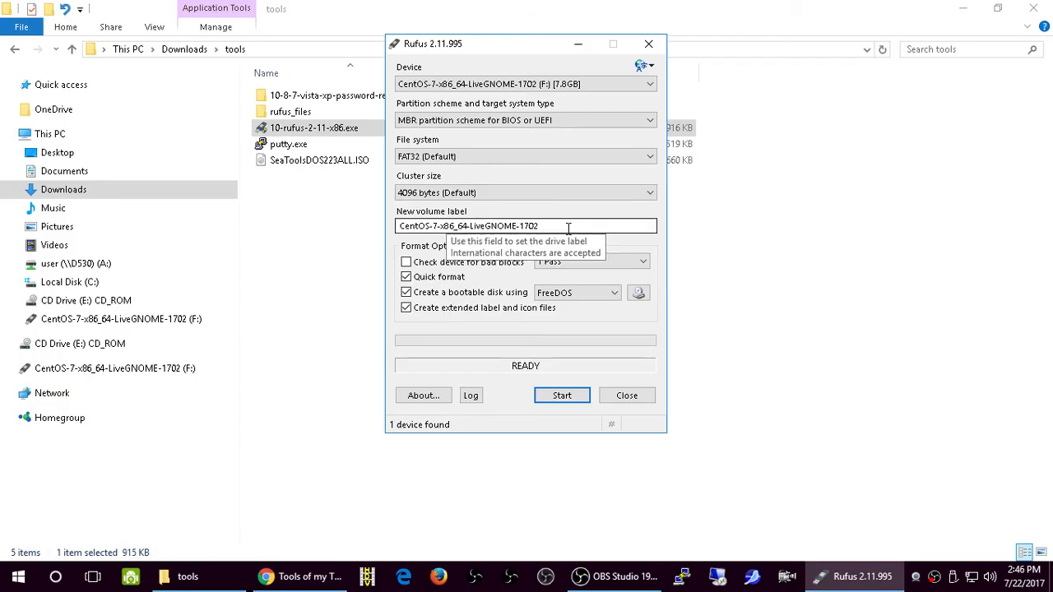
Keep the default 4096-byte cluster size and FAT32 file system
{"action": "left_click", "coordinate": [652, 192]}
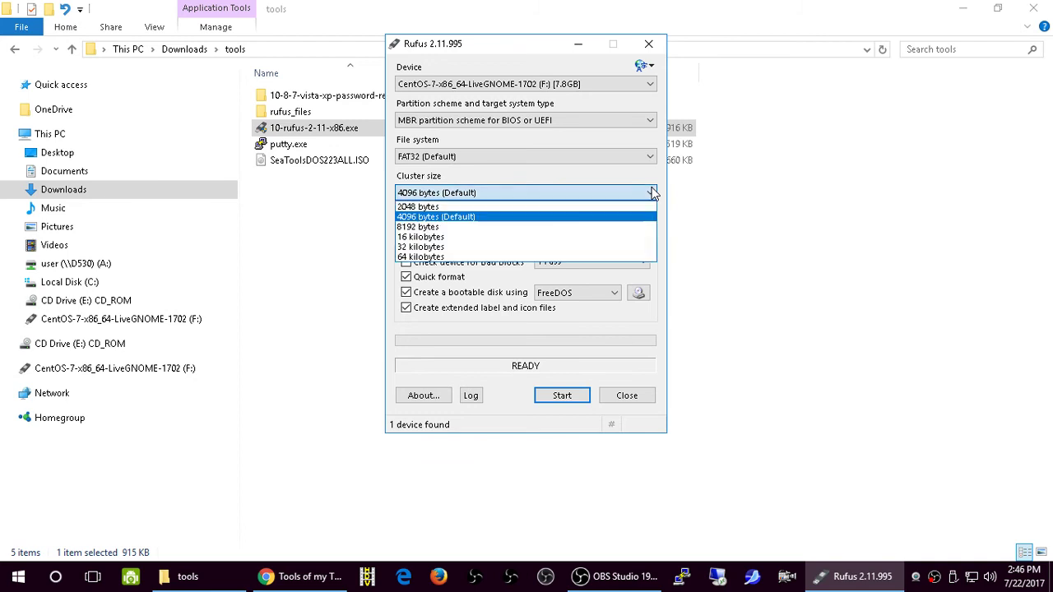
{"action": "left_click", "coordinate": [652, 192]}
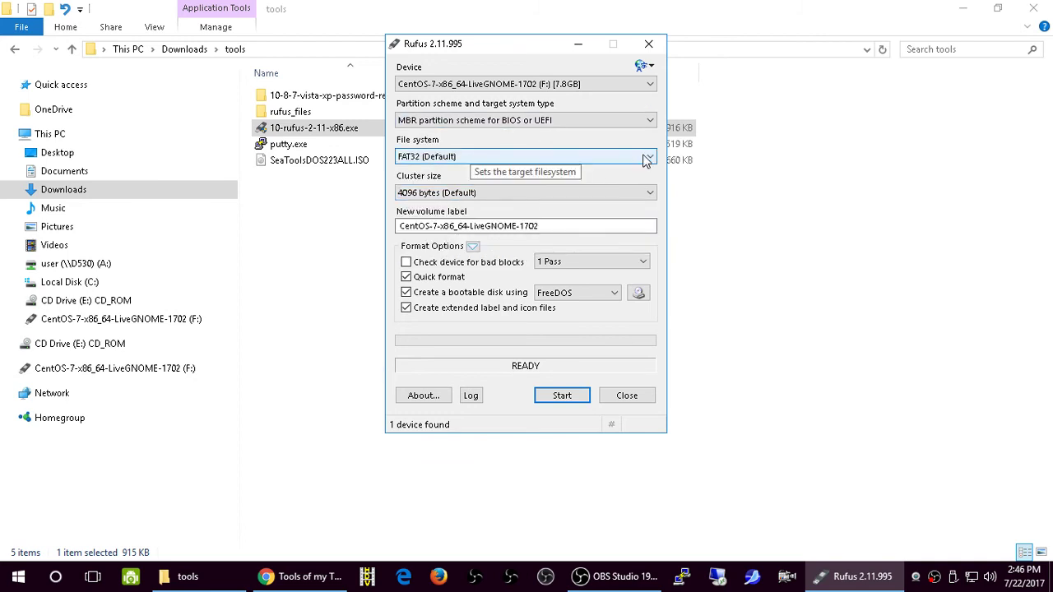
{"action": "left_click", "coordinate": [646, 160]}
{"action": "left_click", "coordinate": [647, 159]}
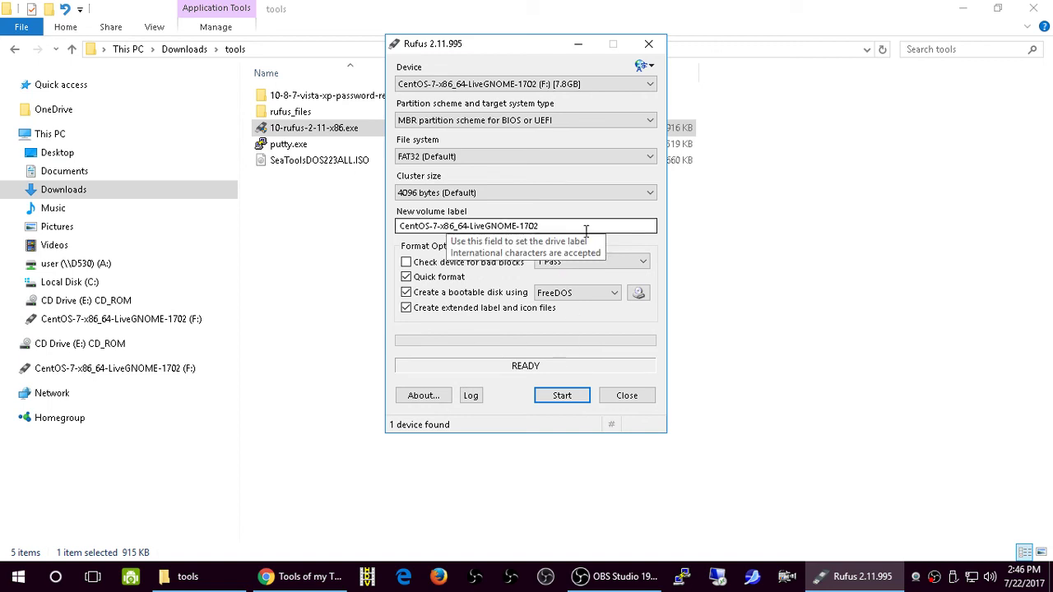
Clear the existing New volume label text so the label is empty
{"action": "left_click", "coordinate": [585, 231]}
{"action": "left_click_drag", "start_coordinate": [585, 231], "coordinate": [405, 239]}
{"action": "key", "text": "BackSpace"}
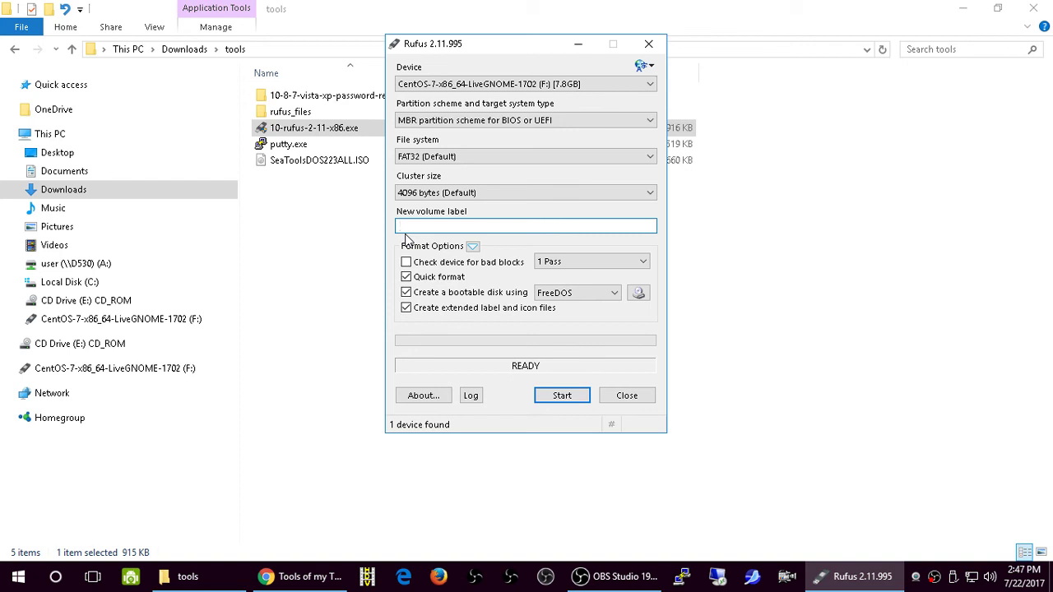
Format the USB drive as FreeDOS FAT32, confirm the data-loss warning, then close Rufus
{"action": "left_click", "coordinate": [573, 395]}
{"action": "left_click", "coordinate": [592, 347]}
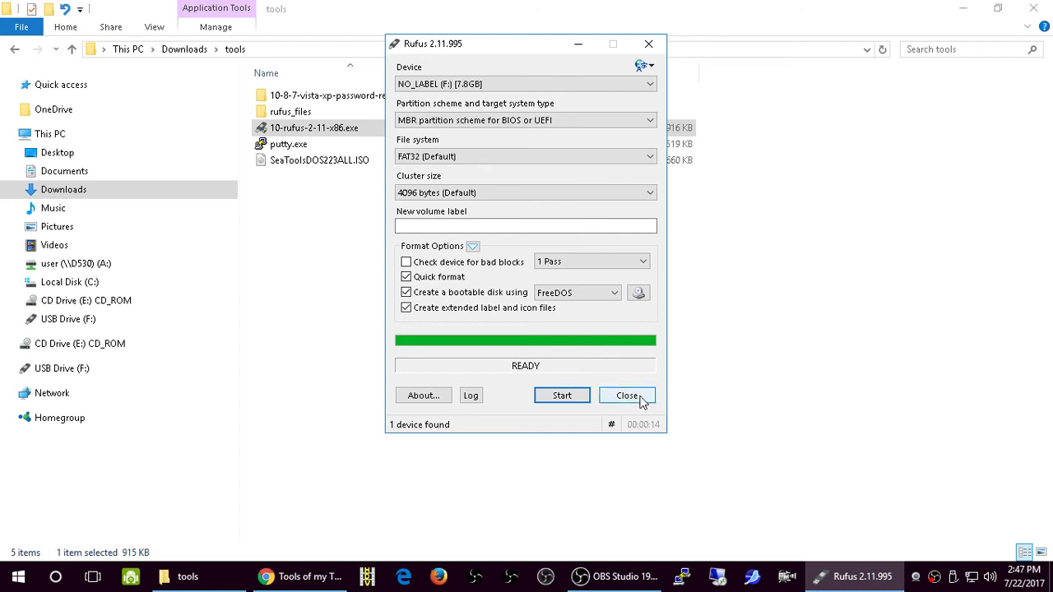
{"action": "left_click", "coordinate": [627, 396]}
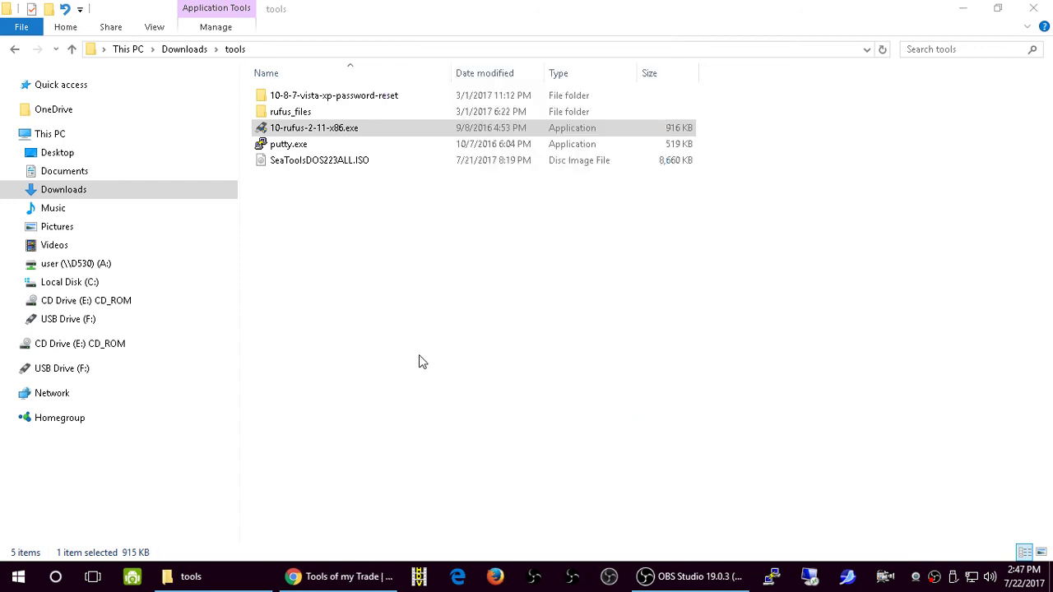
View the BOOT, EFI, SOURCES folders and BOOTMGR on CD Drive (E:) CD_ROM
{"action": "left_click", "coordinate": [82, 345]}
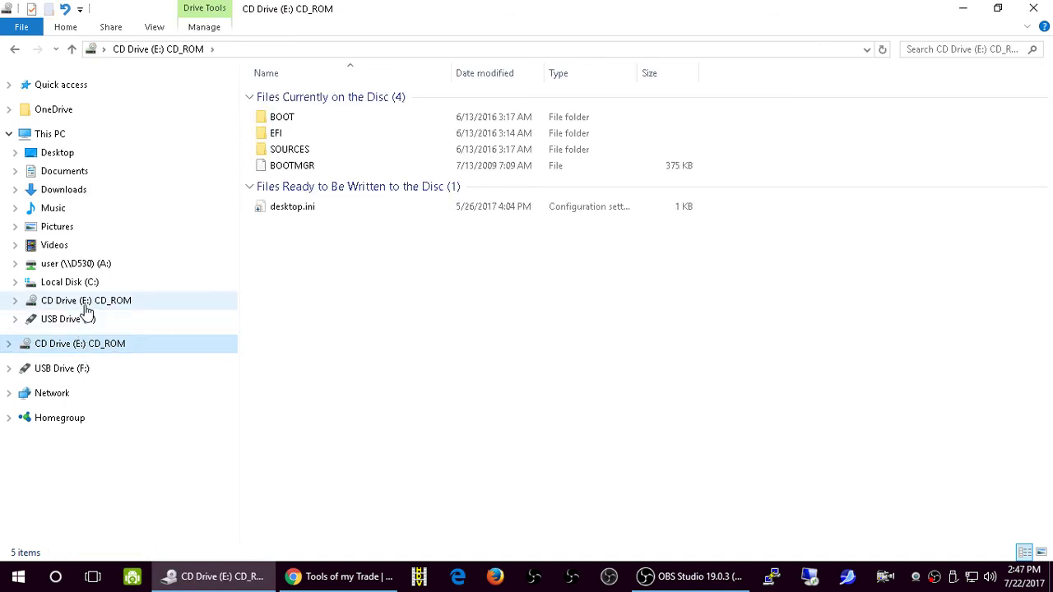
{"action": "left_click", "coordinate": [99, 303]}
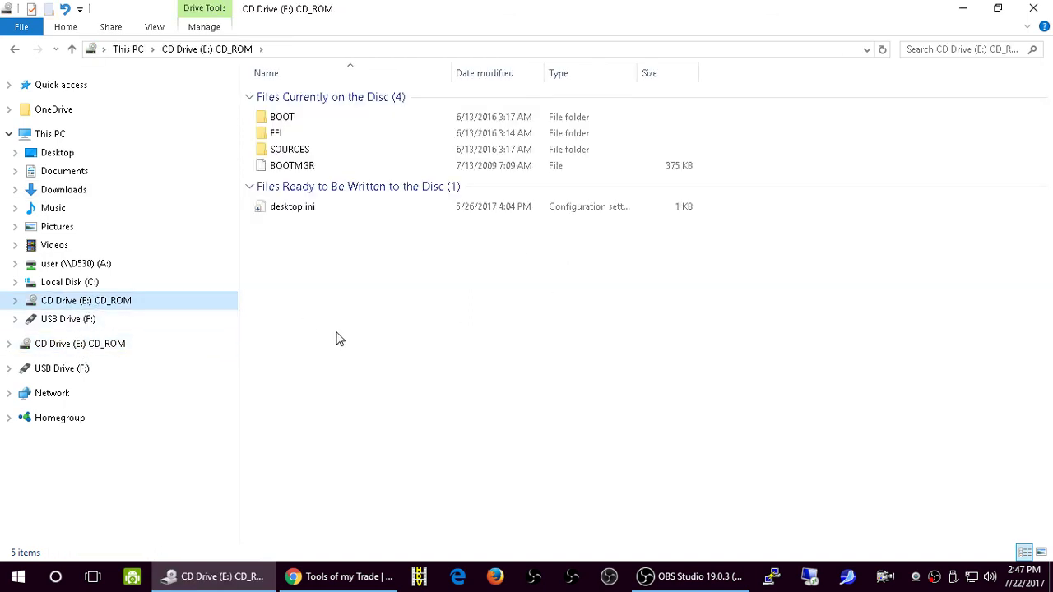